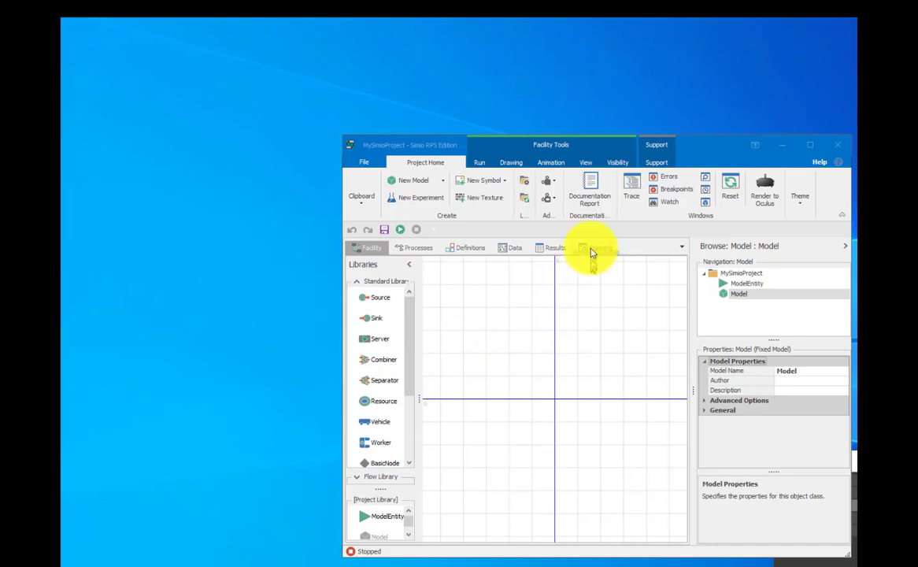
Open the GIS Interface add-in and compare its Google Maps and Bing Maps route query settings
left_click(555, 185)
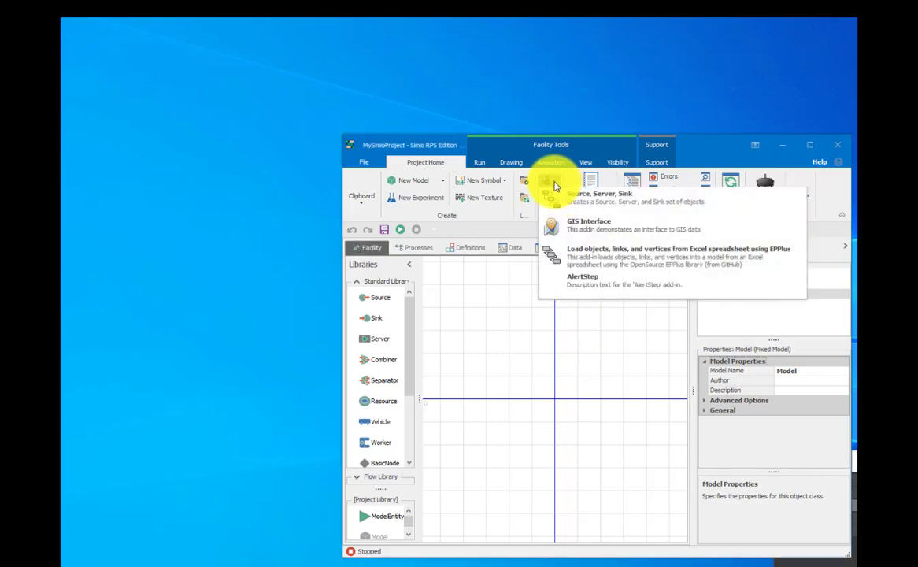
left_click(579, 231)
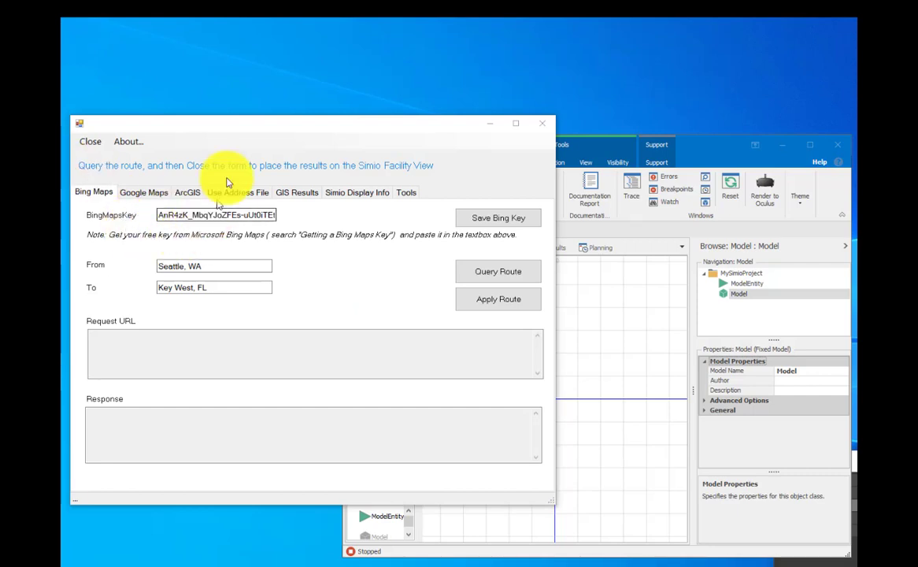
left_click(256, 128)
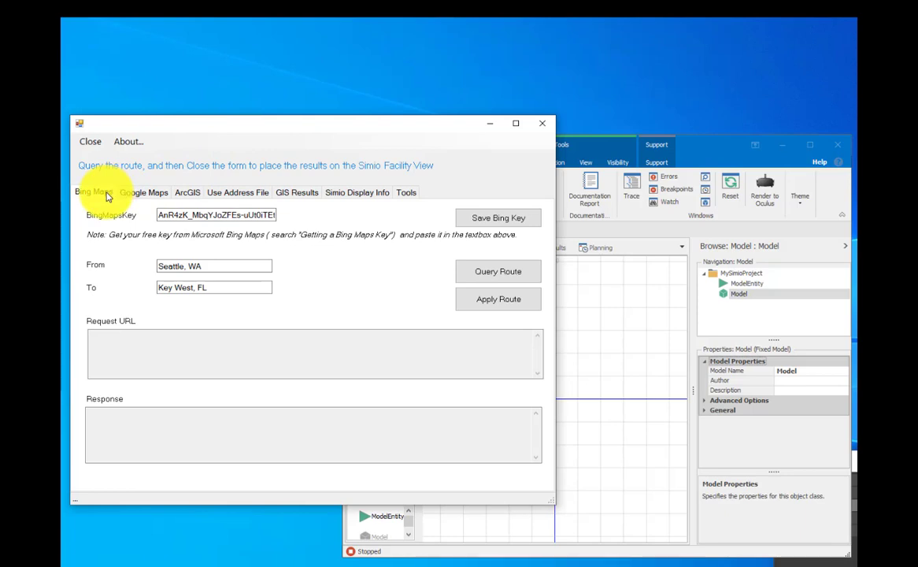
left_click(149, 196)
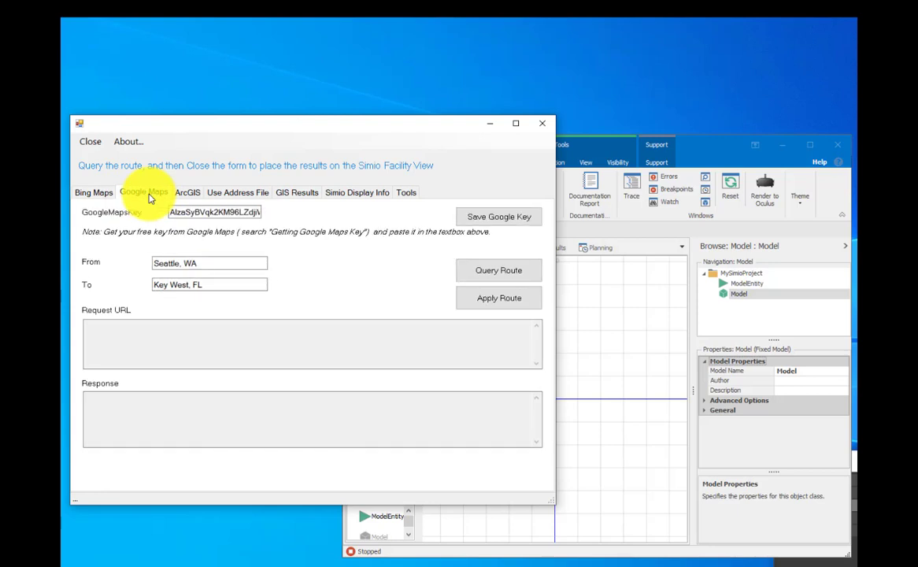
left_click(98, 195)
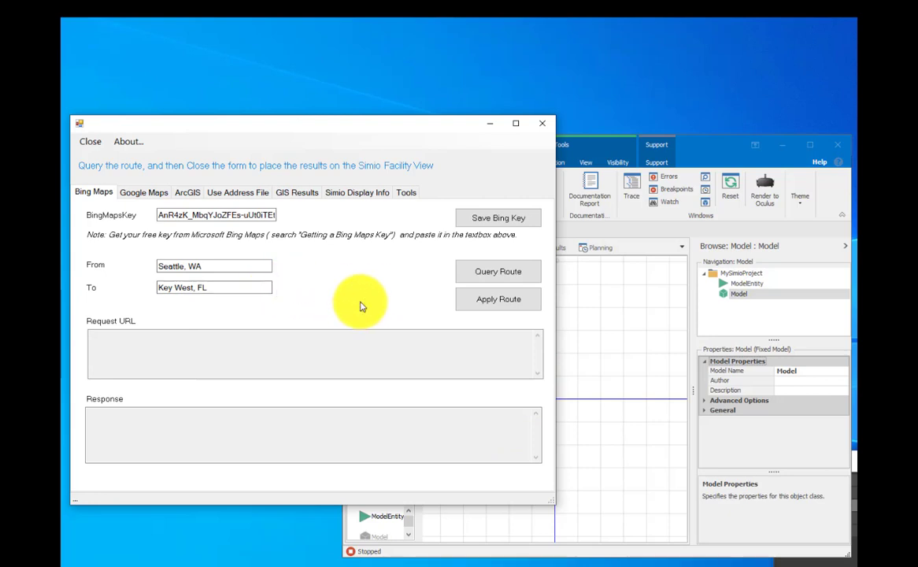
Query the Bing Maps route from Seattle, WA to Key West, FL and apply it to the facility model
left_click(479, 274)
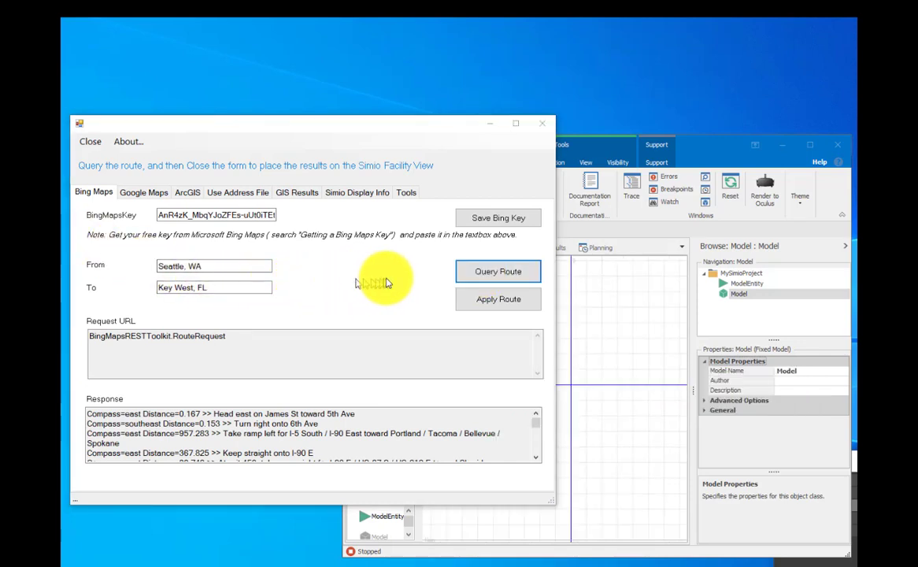
left_click(491, 301)
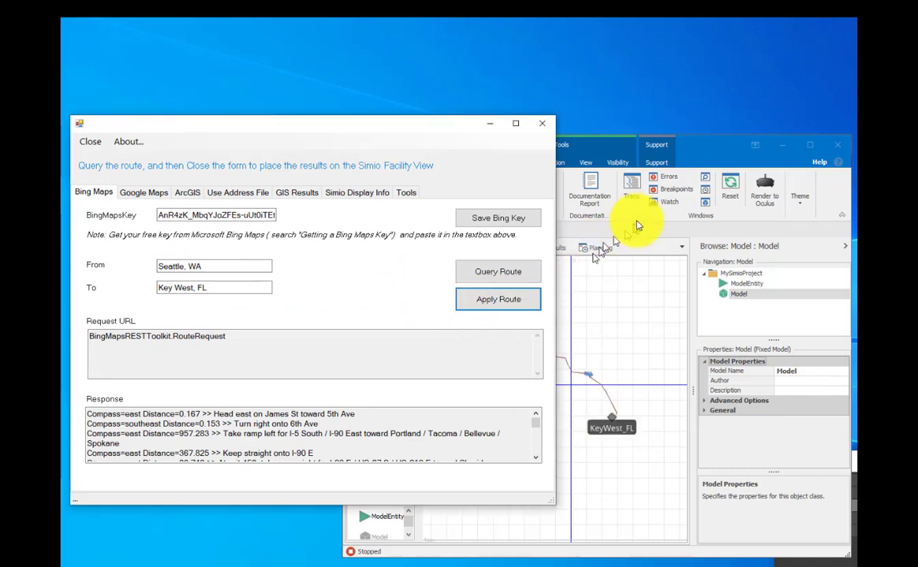
left_click(584, 194)
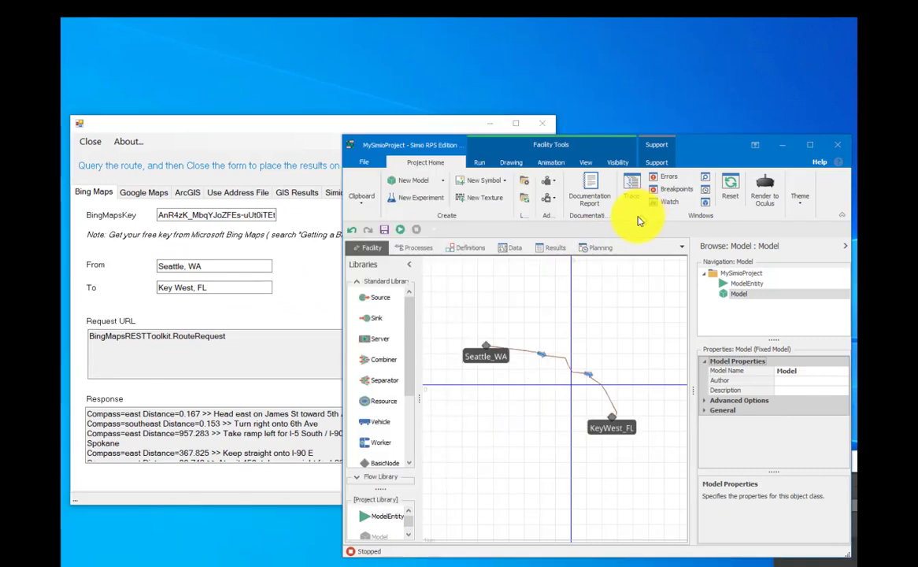
Run the simulation and inspect the entities leaving the Seattle_WA node up close
left_click(566, 371)
scroll(521, 382, "up", 3)
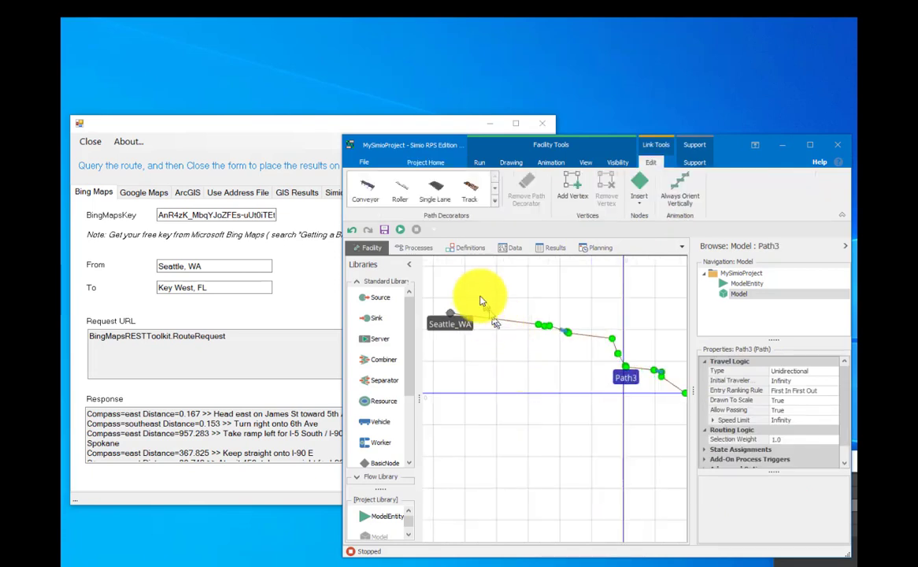
left_click(402, 236)
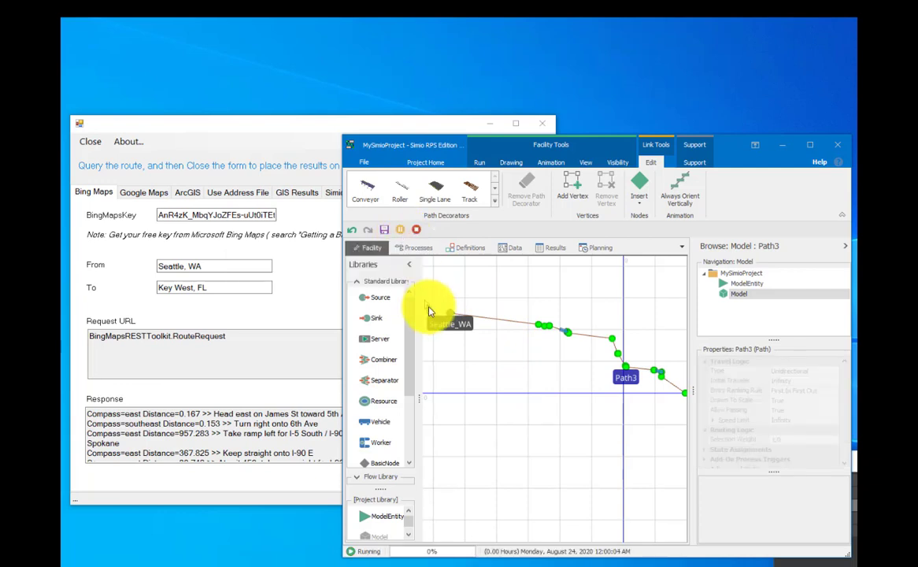
scroll(492, 354, "up", 2)
scroll(494, 354, "up", 3)
left_click_drag(481, 314, 554, 423)
scroll(506, 407, "up", 5)
left_click_drag(445, 337, 603, 424)
scroll(601, 425, "up", 2)
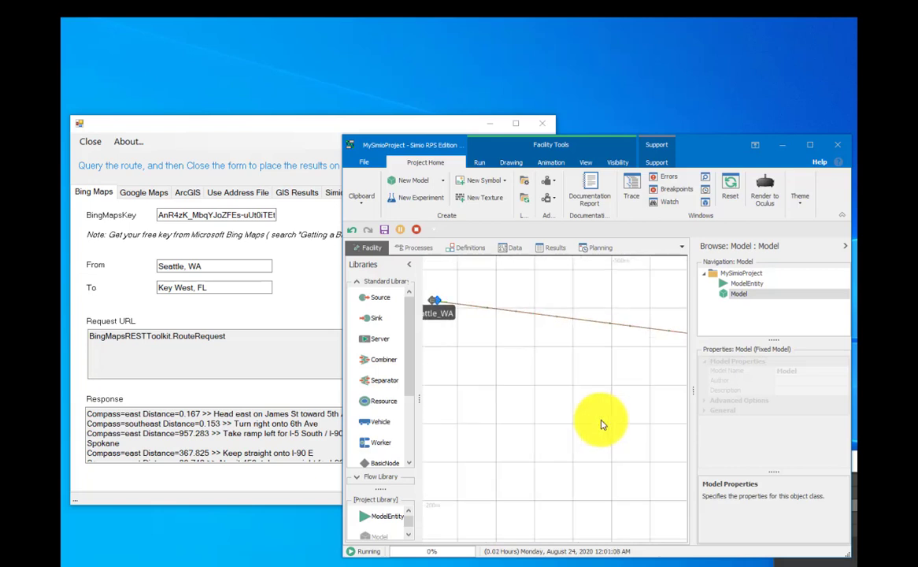
scroll(567, 383, "up", 3)
left_click_drag(555, 352, 712, 520)
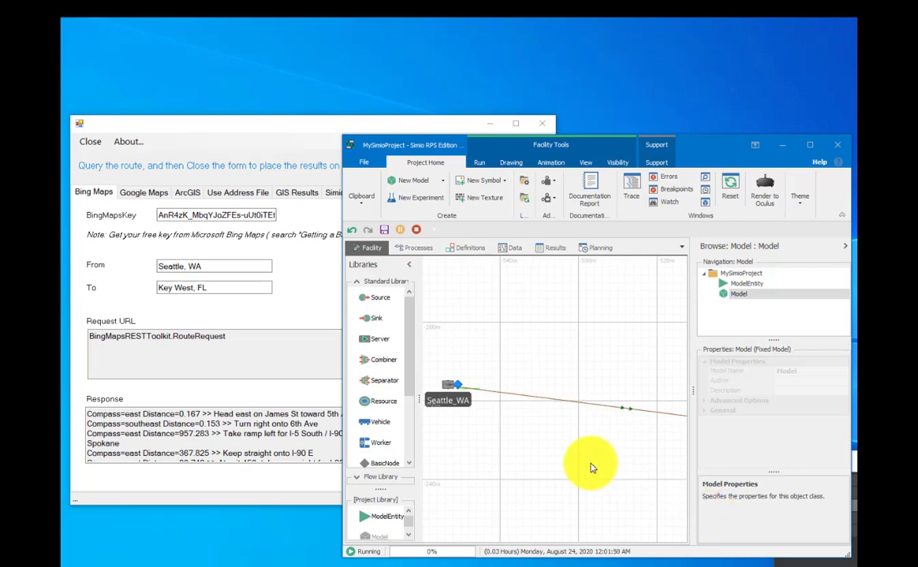
Follow the running route from the Seattle_WA node along its path toward Key West
scroll(593, 466, "down", 2)
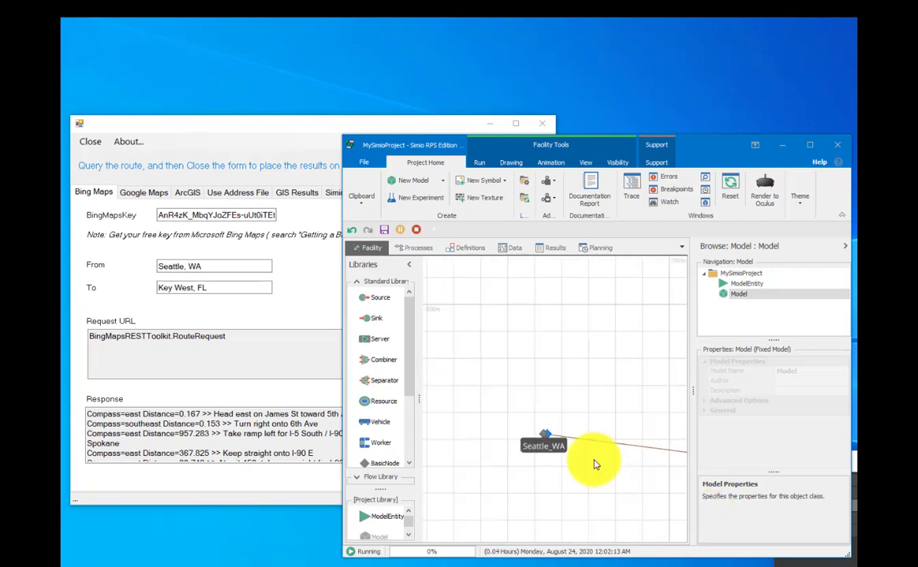
left_click_drag(611, 474, 563, 399)
left_click_drag(625, 430, 512, 385)
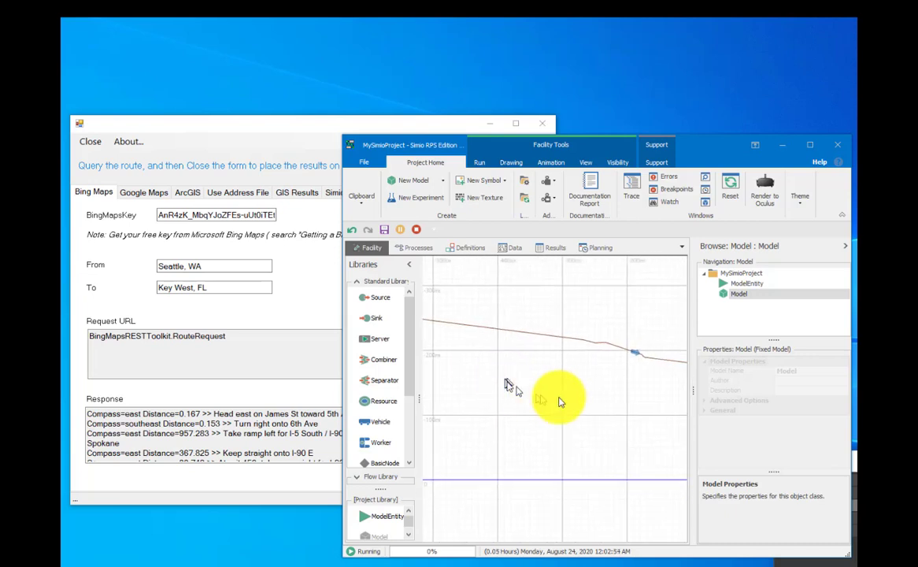
scroll(612, 401, "down", 2)
left_click_drag(619, 426, 545, 405)
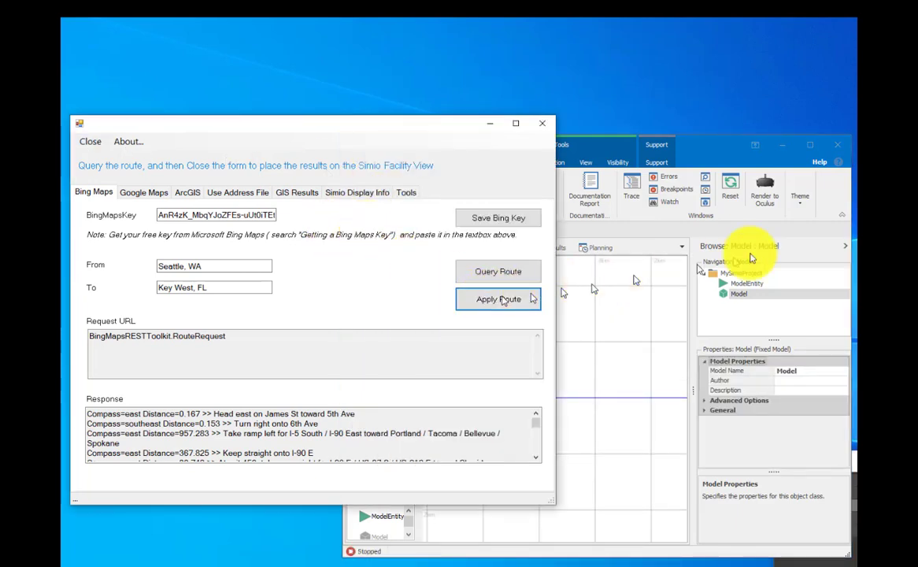
Fit the facility view to the whole applied Seattle to Key West route
left_click(711, 160)
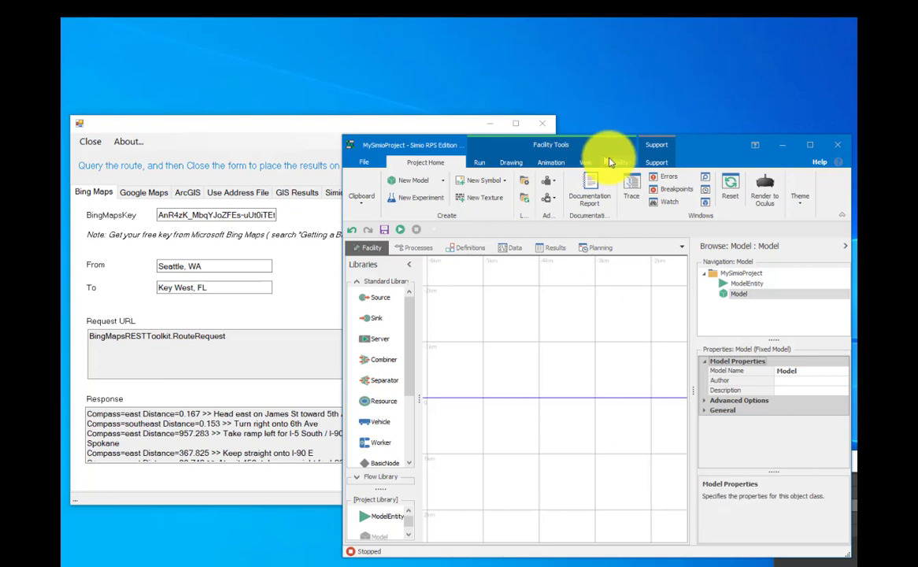
left_click(584, 163)
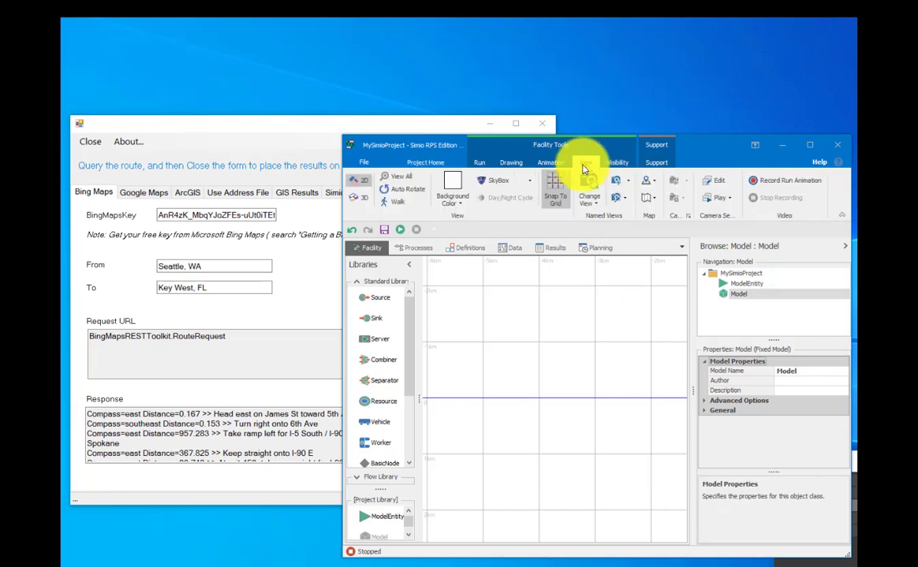
left_click(403, 176)
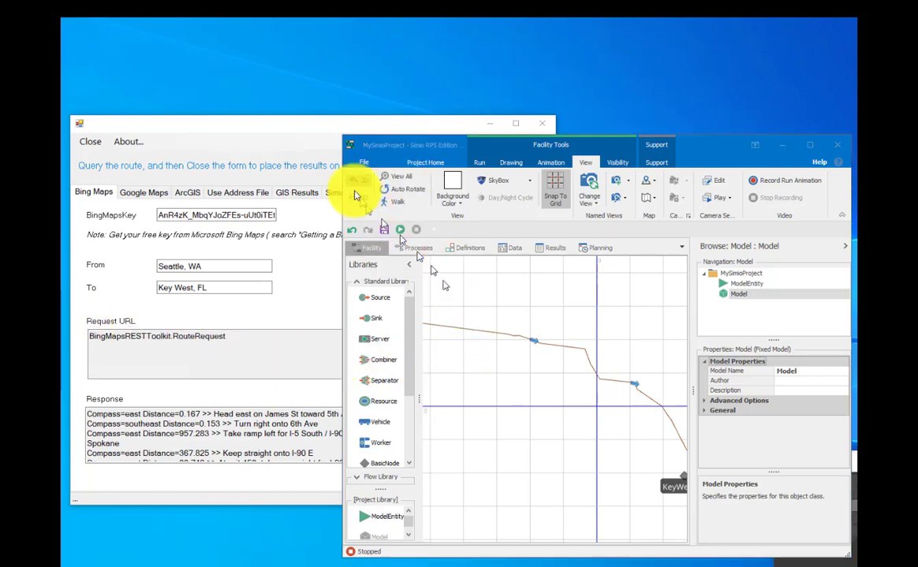
Load SamplePairData.csv from Documents as the GIS address pairs file in the GIS add-in form
left_click(285, 132)
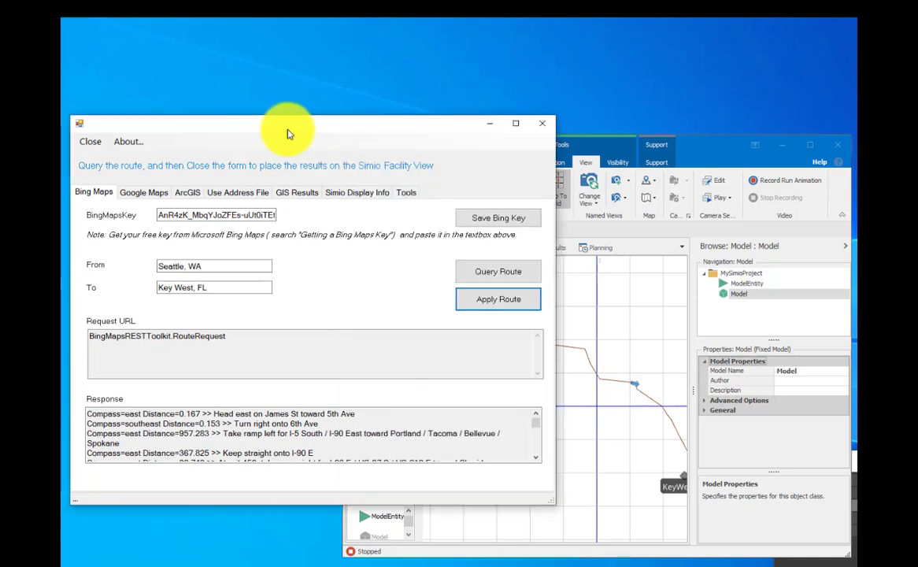
left_click(241, 193)
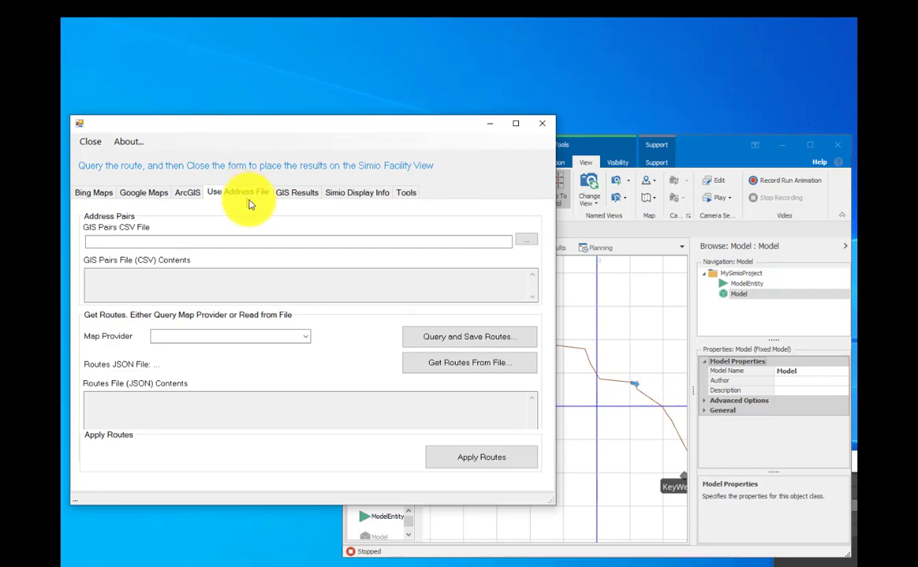
left_click(521, 241)
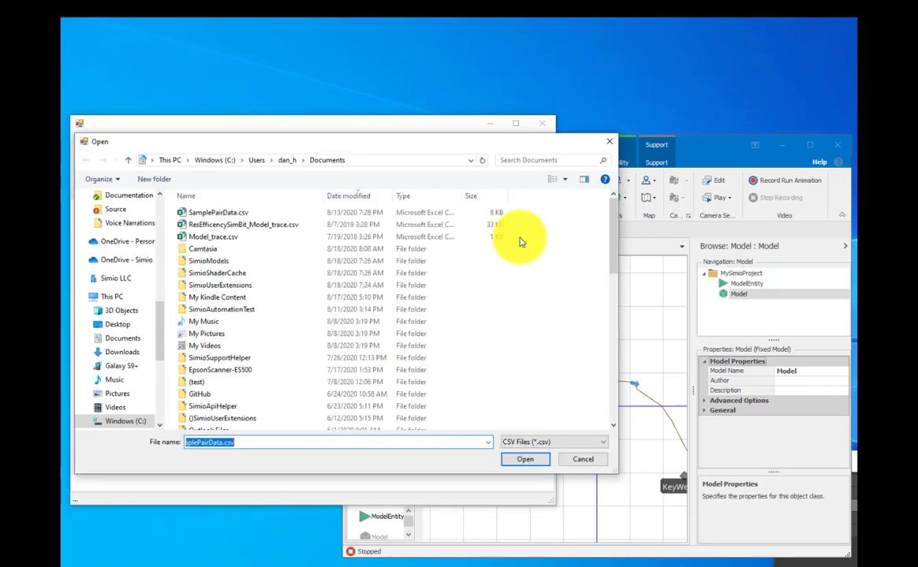
left_click(223, 214)
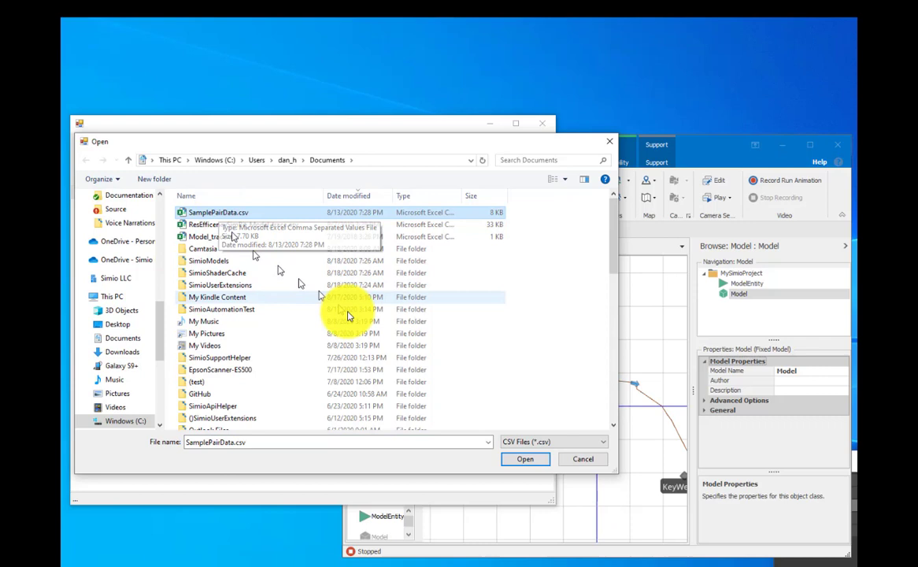
left_click(521, 459)
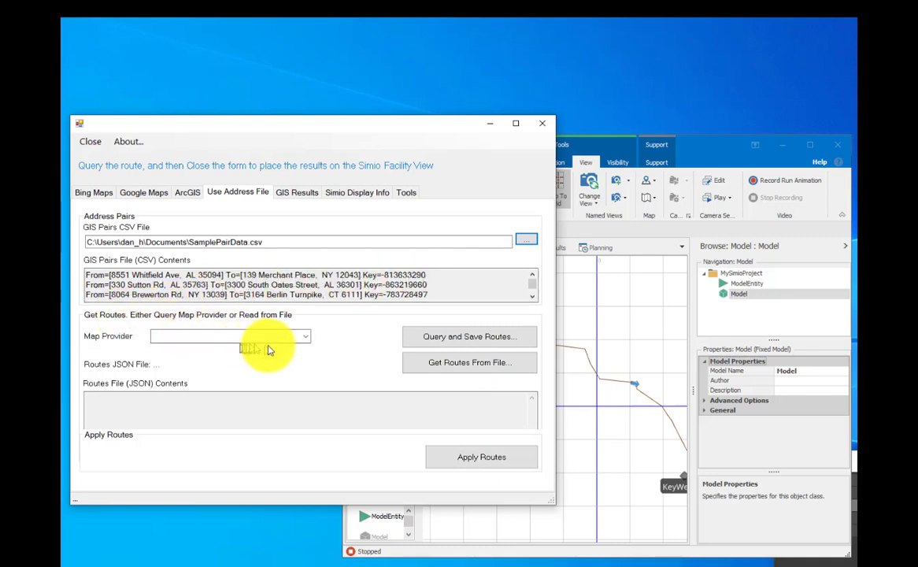
Query the address pair routes with Google as map provider and save them as sampleRoutesGoogle.json, replacing the existing file
left_click(306, 340)
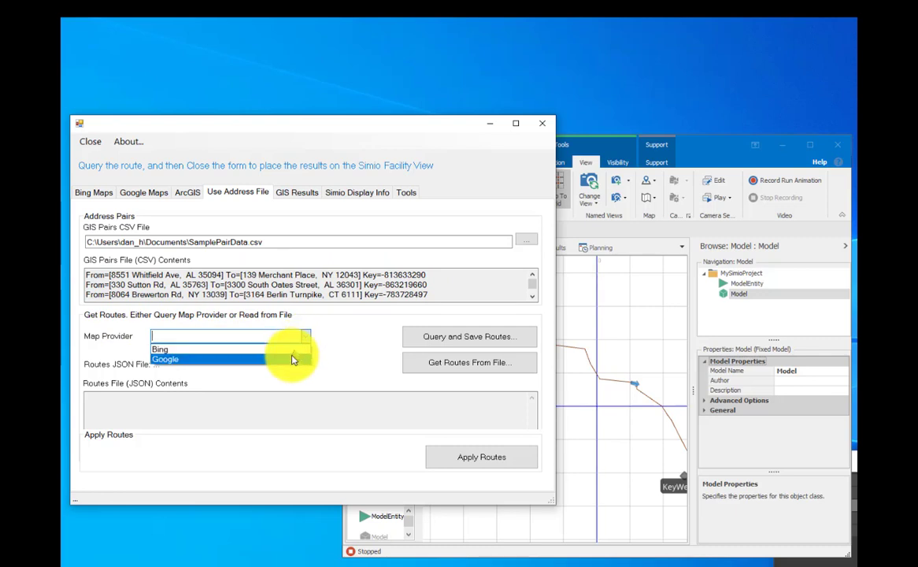
left_click(292, 359)
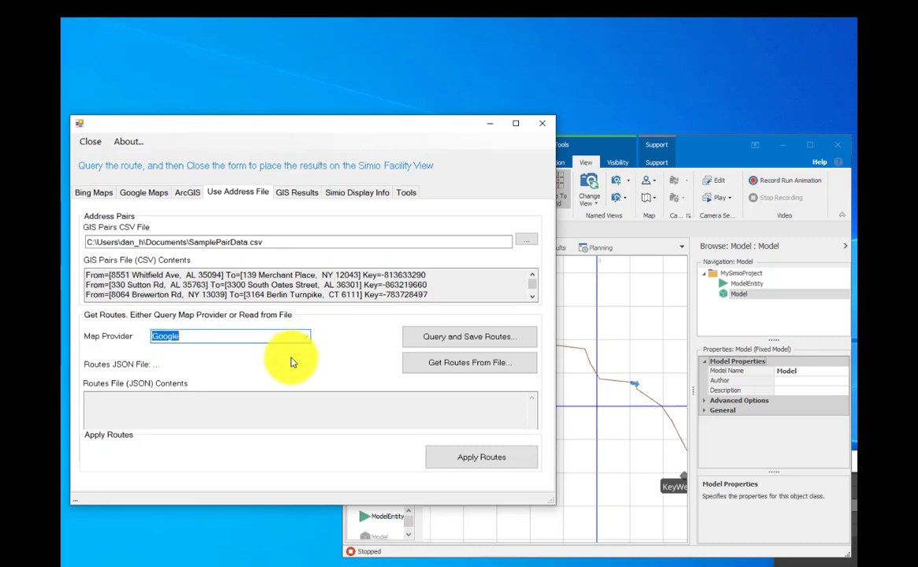
left_click(435, 339)
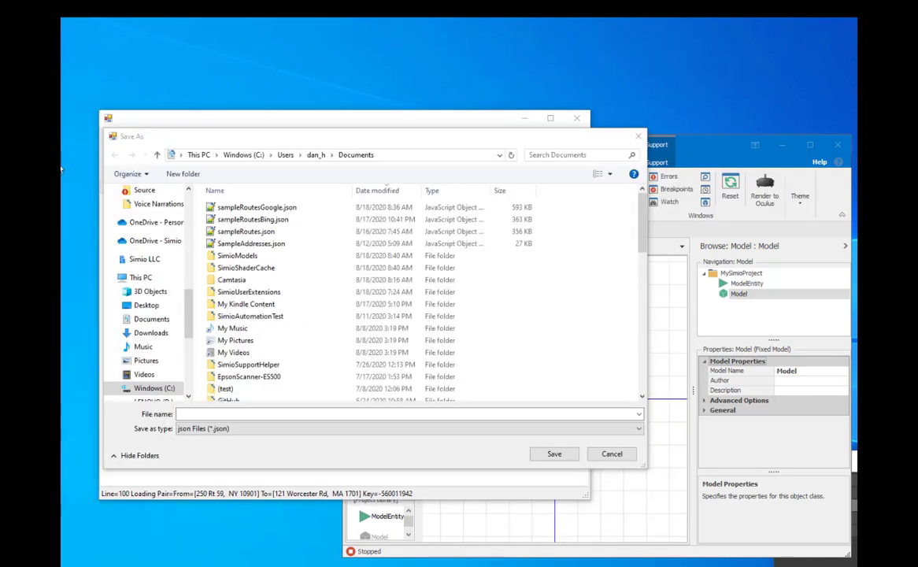
left_click(241, 208)
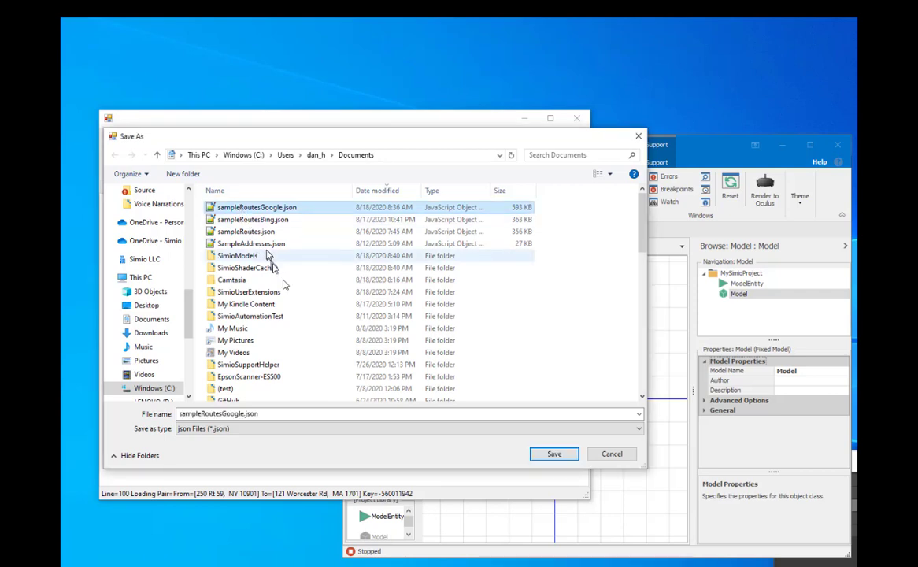
left_click(560, 454)
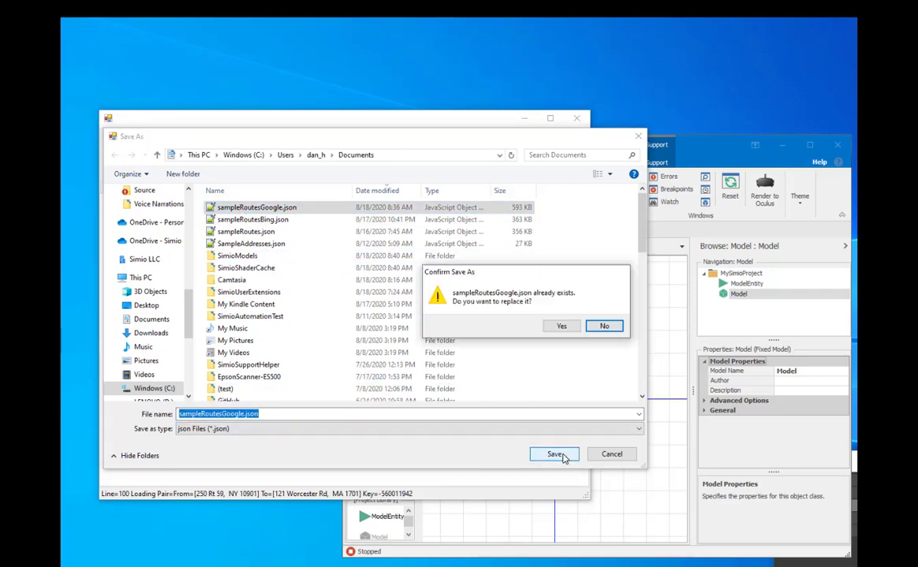
left_click(562, 327)
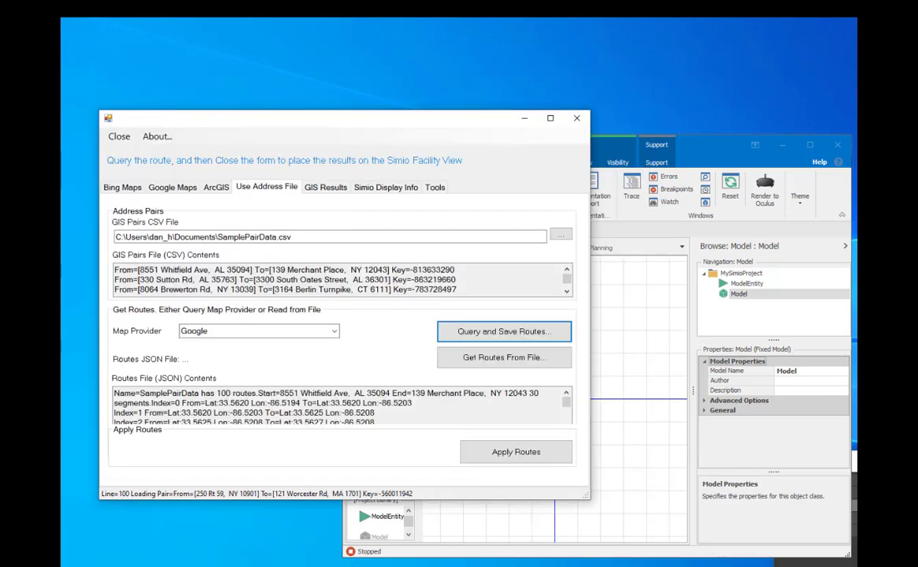
Apply the queried Google routes to the model and show them all in the facility view
mouse_move(196, 565)
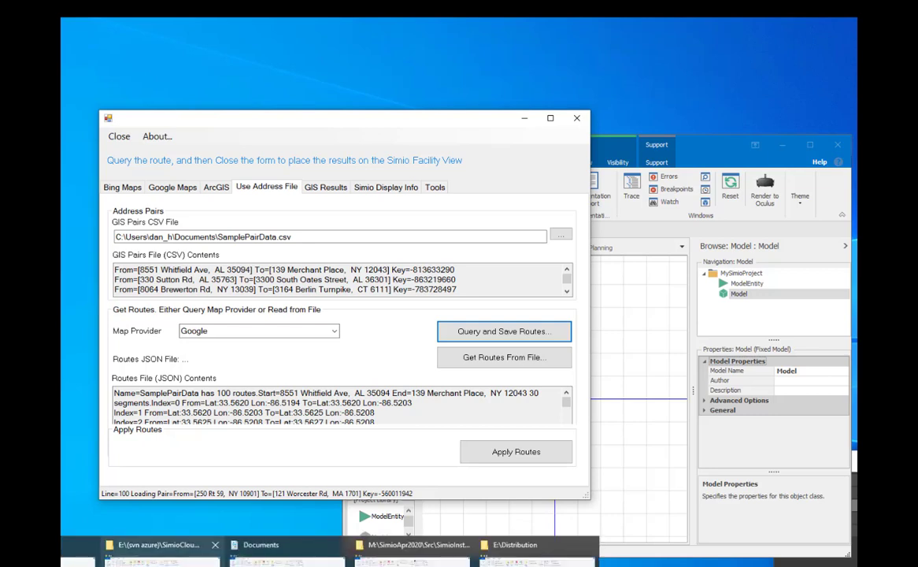
left_click(480, 453)
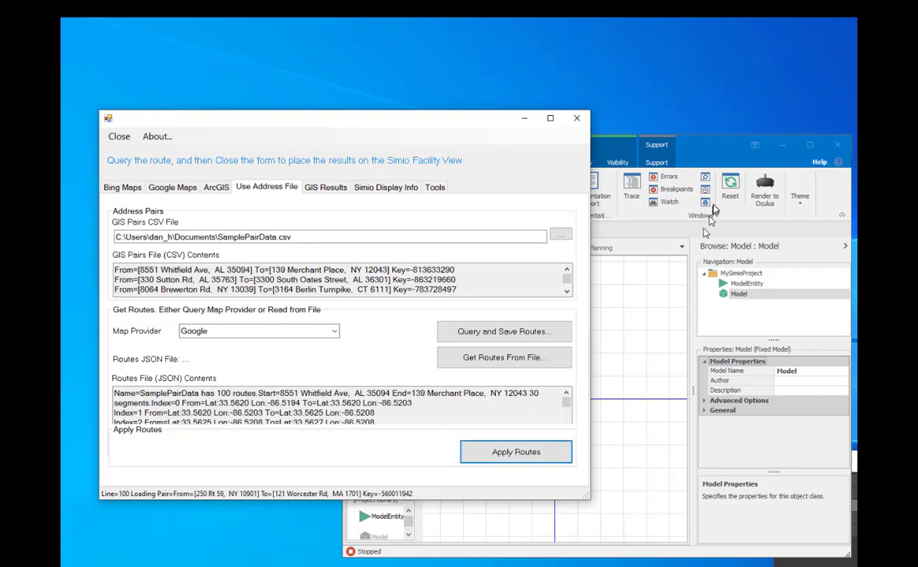
left_click(696, 160)
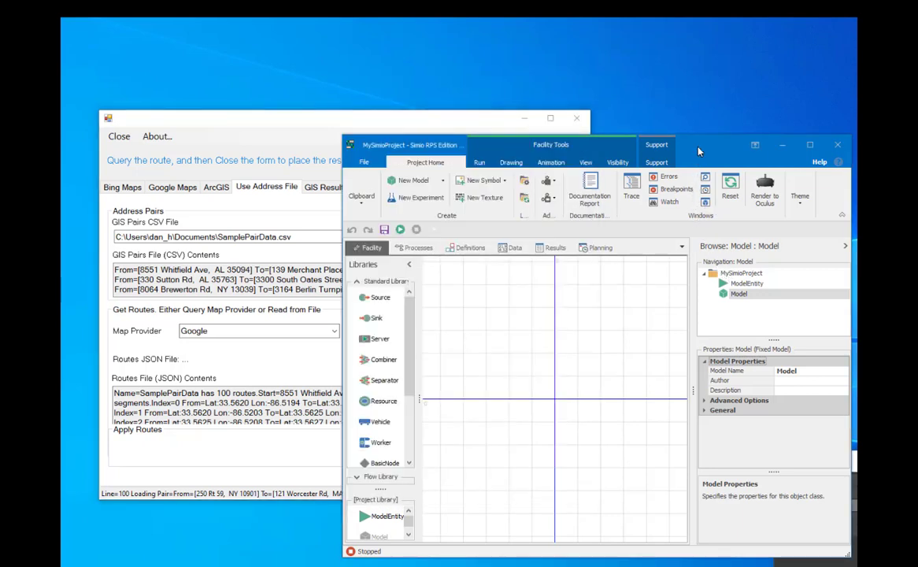
left_click(585, 162)
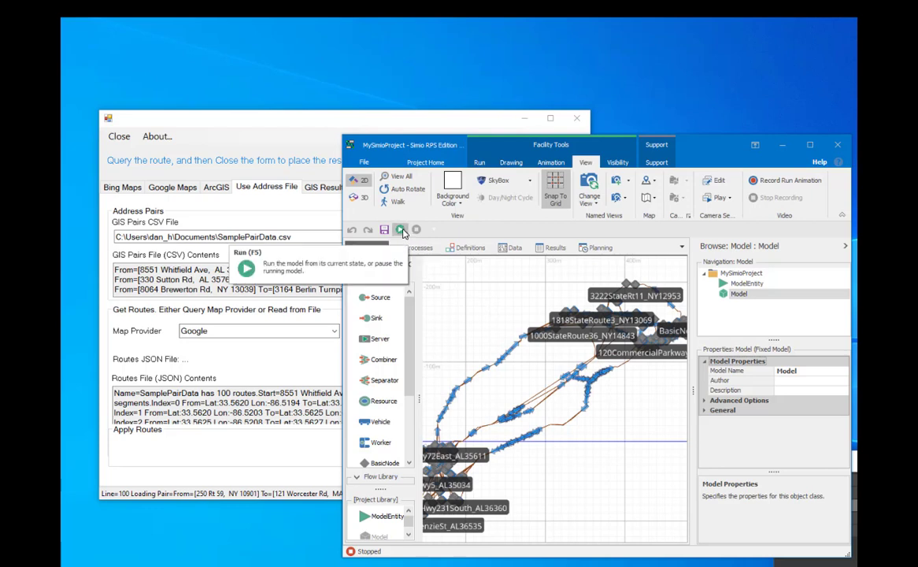
Run the simulation with the applied address pair routes and inspect the road network up close
left_click(401, 230)
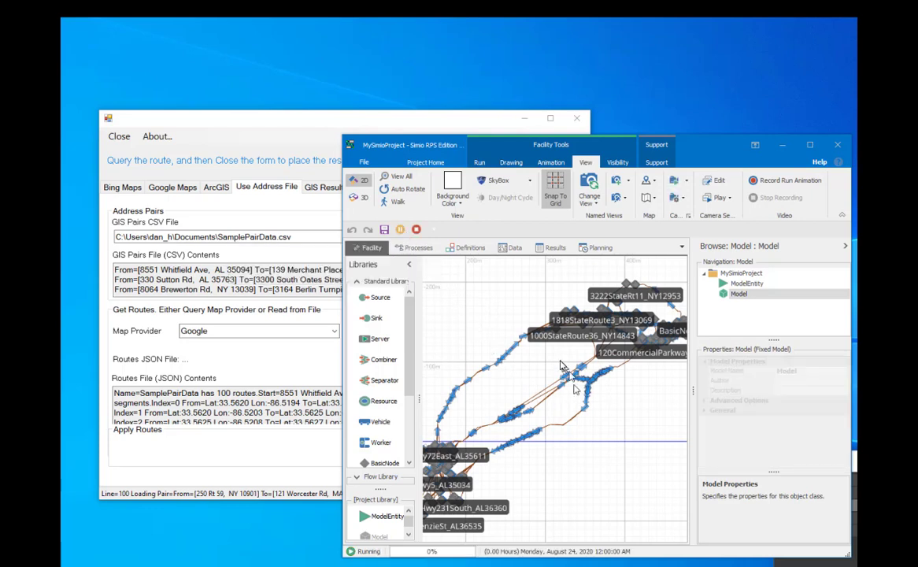
scroll(591, 366, "up", 4)
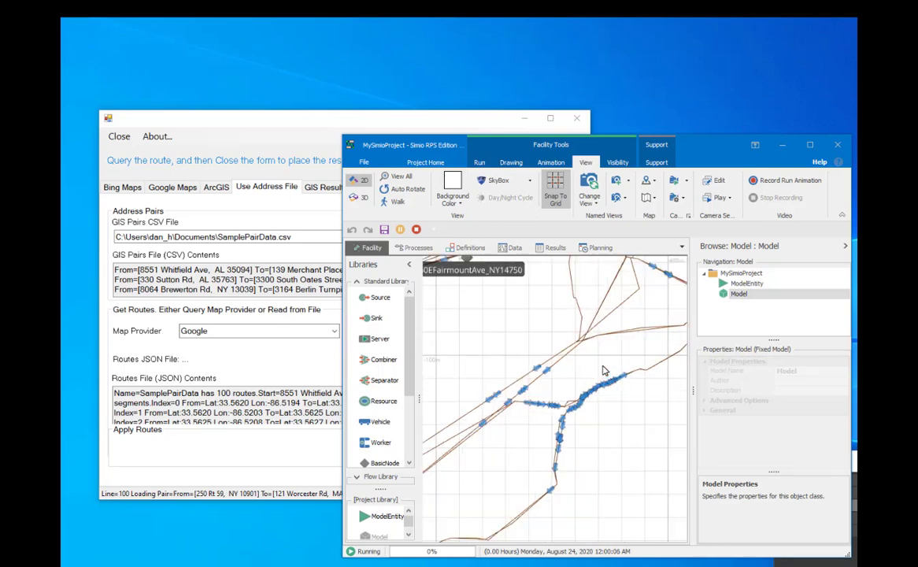
Examine the entities moving along the route paths between the New York address locations while the simulation runs
scroll(603, 366, "up", 5)
left_click_drag(595, 326, 564, 565)
left_click_drag(562, 305, 459, 566)
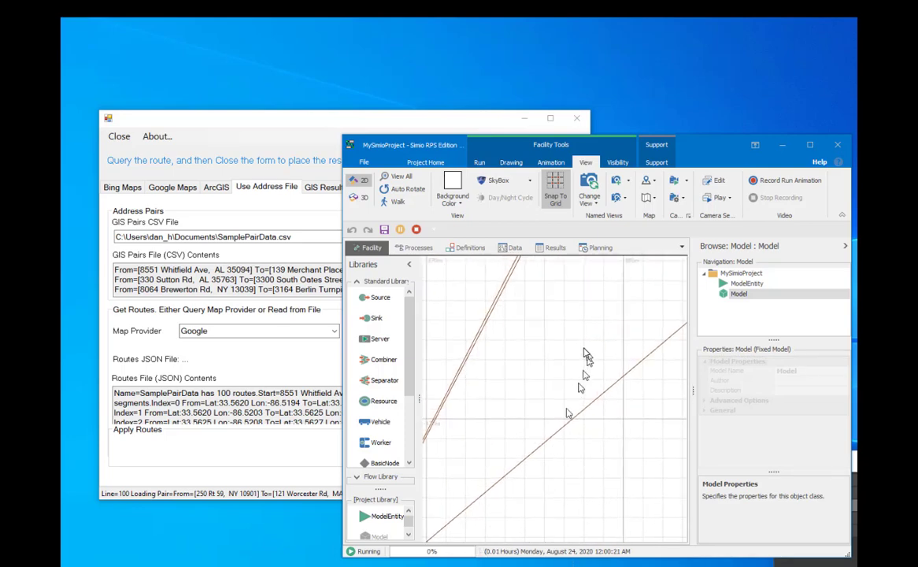
scroll(583, 353, "down", 1)
scroll(584, 353, "down", 2)
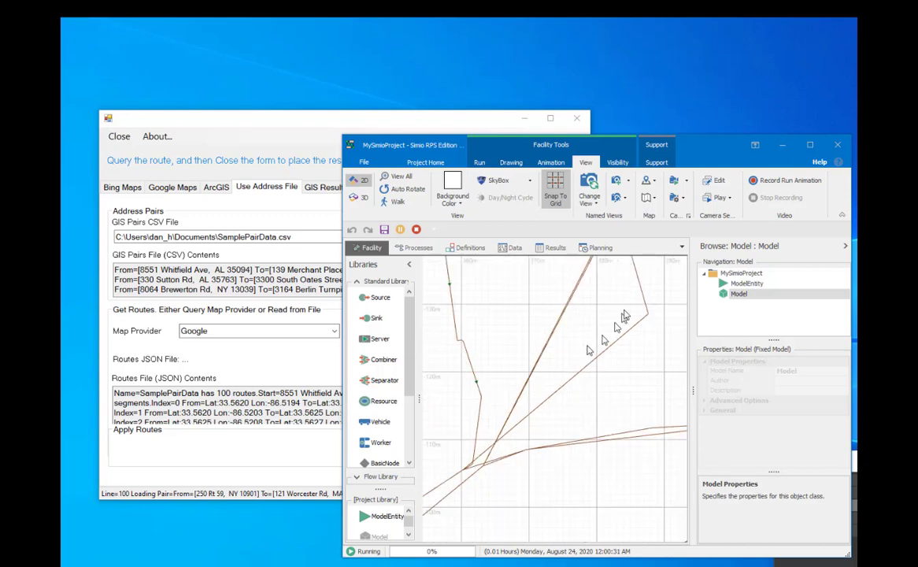
left_click_drag(626, 313, 492, 474)
left_click_drag(579, 391, 553, 454)
scroll(553, 454, "up", 2)
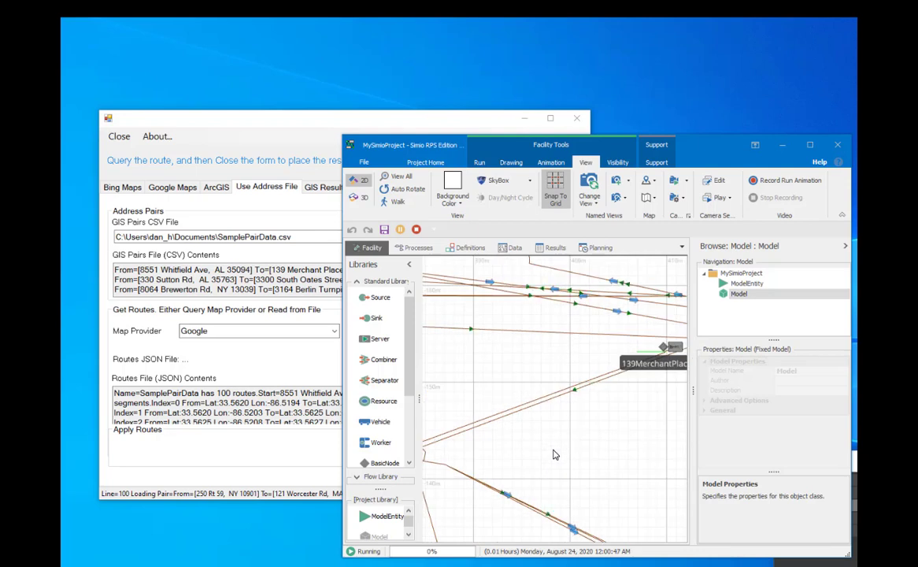
scroll(553, 454, "up", 2)
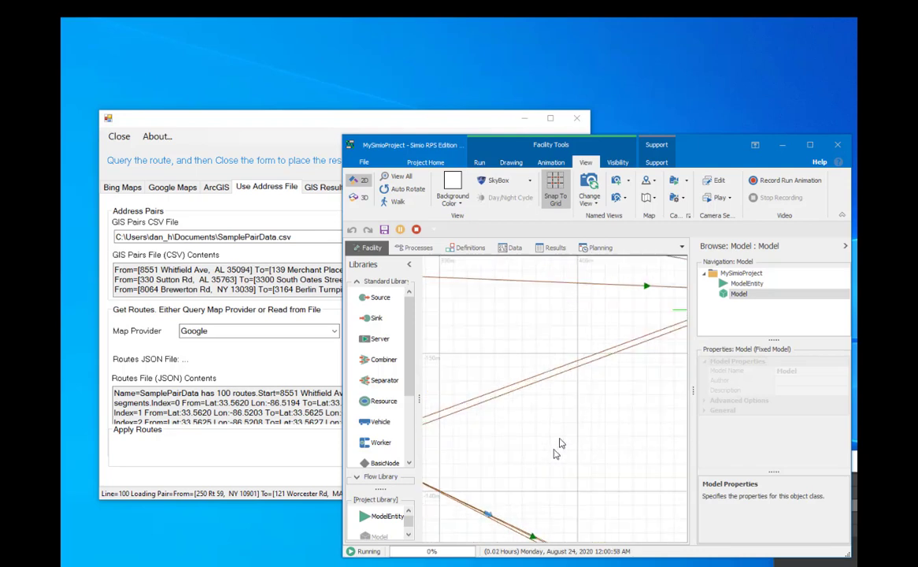
left_click_drag(595, 333, 585, 532)
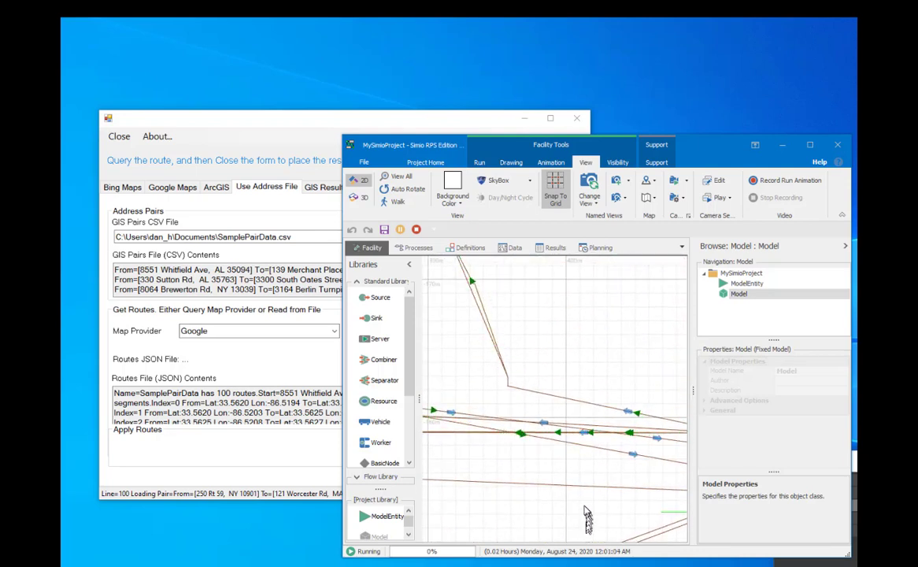
scroll(585, 534, "down", 2)
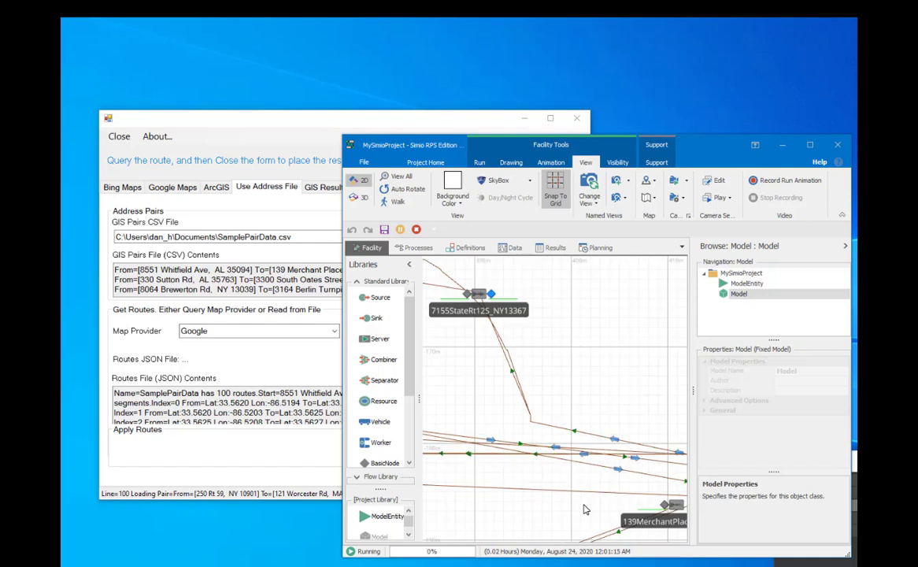
scroll(585, 509, "down", 1)
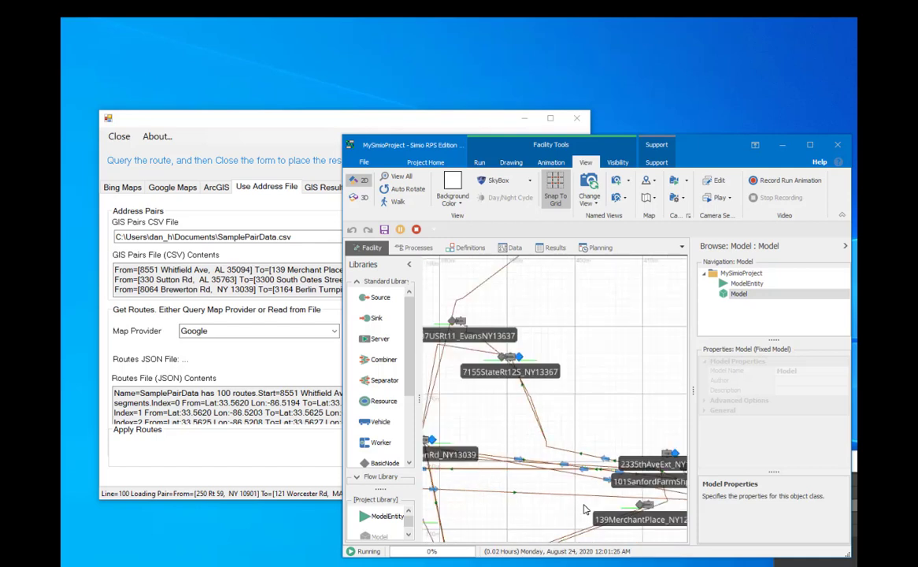